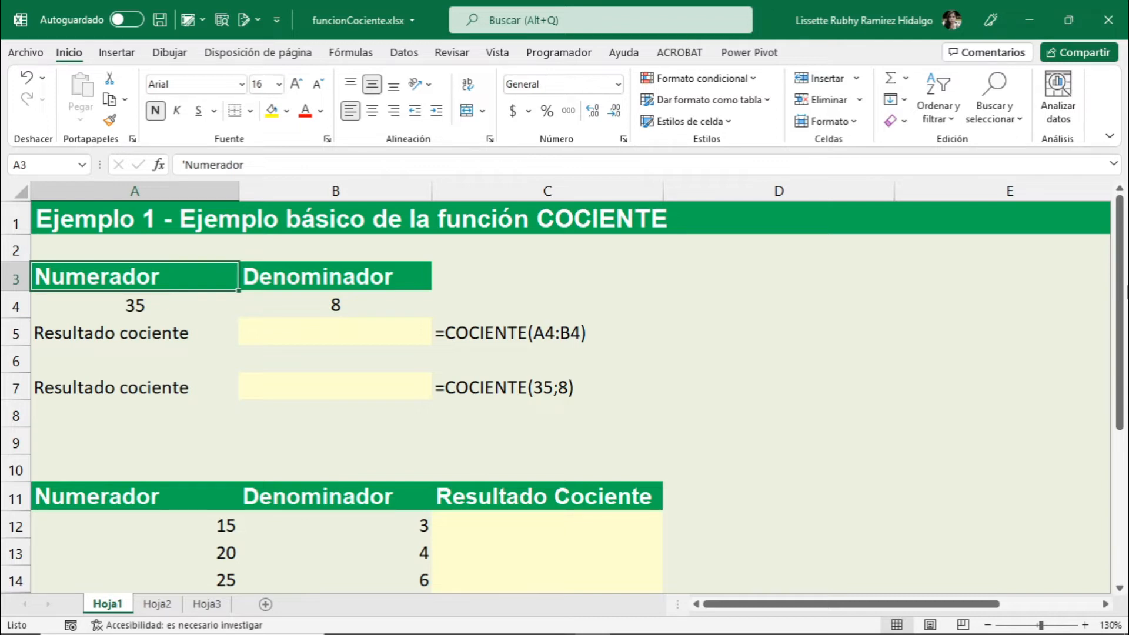
# Enter the formula =COCIENTE(A4;B4) in cell B5, using cell references for the numerator and denominator.
pyautogui.click(133, 318)
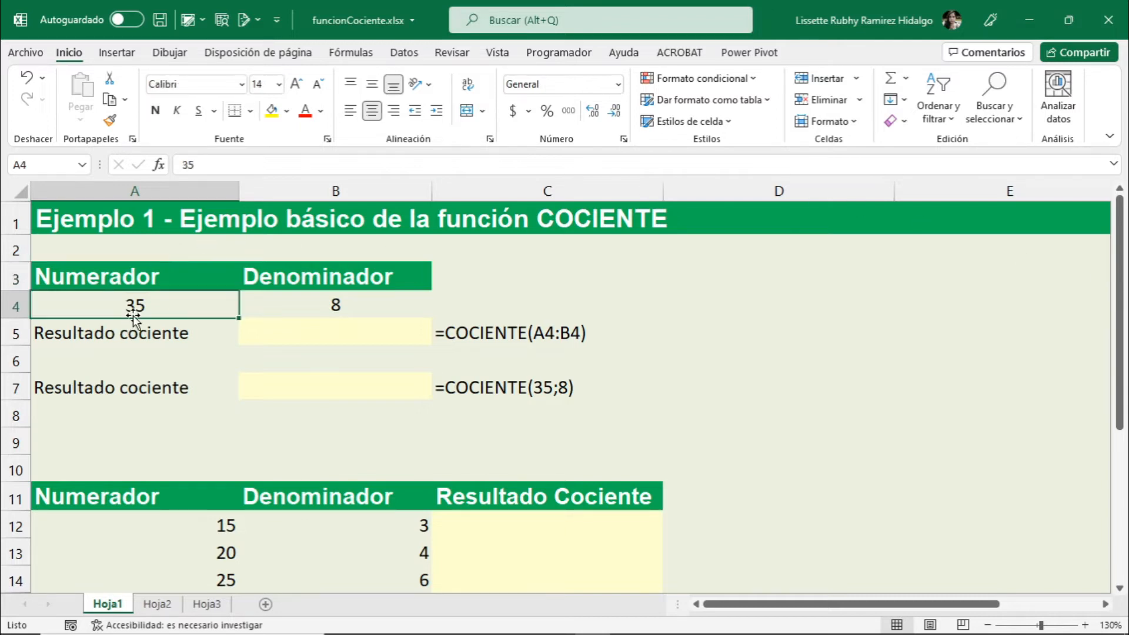
pyautogui.click(302, 306)
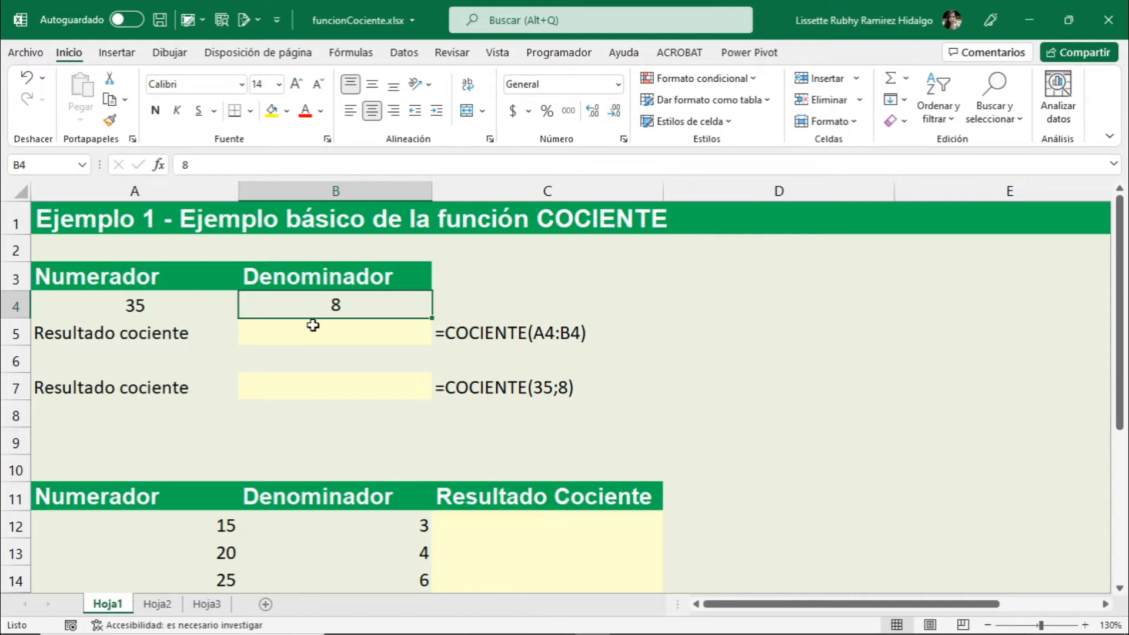
pyautogui.click(314, 331)
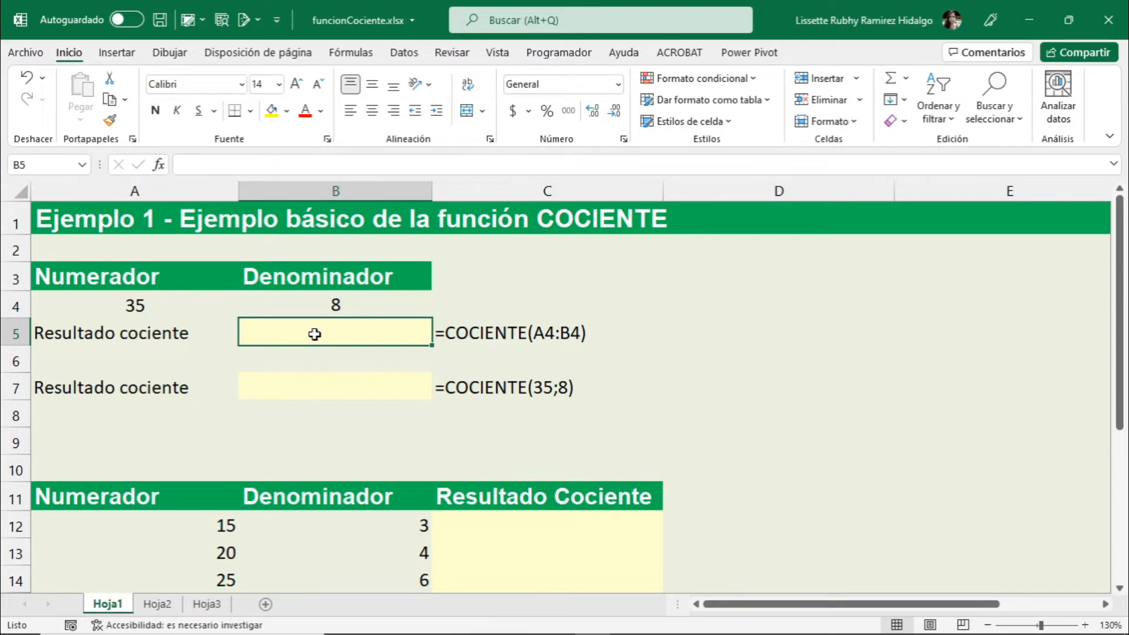
pyautogui.write('=')
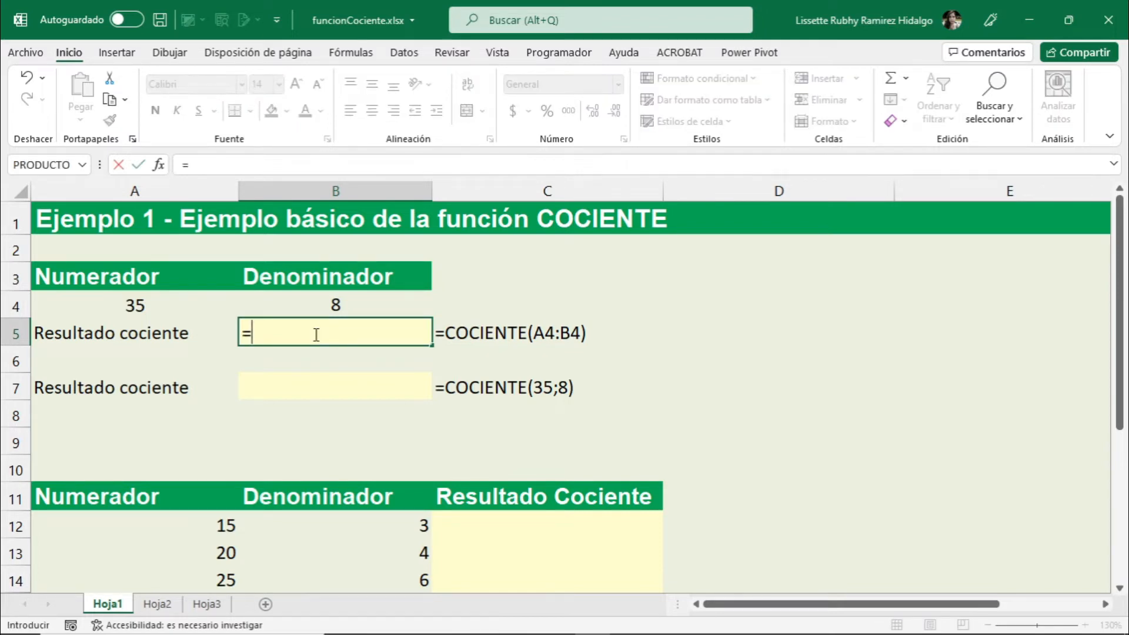
pyautogui.write('coc')
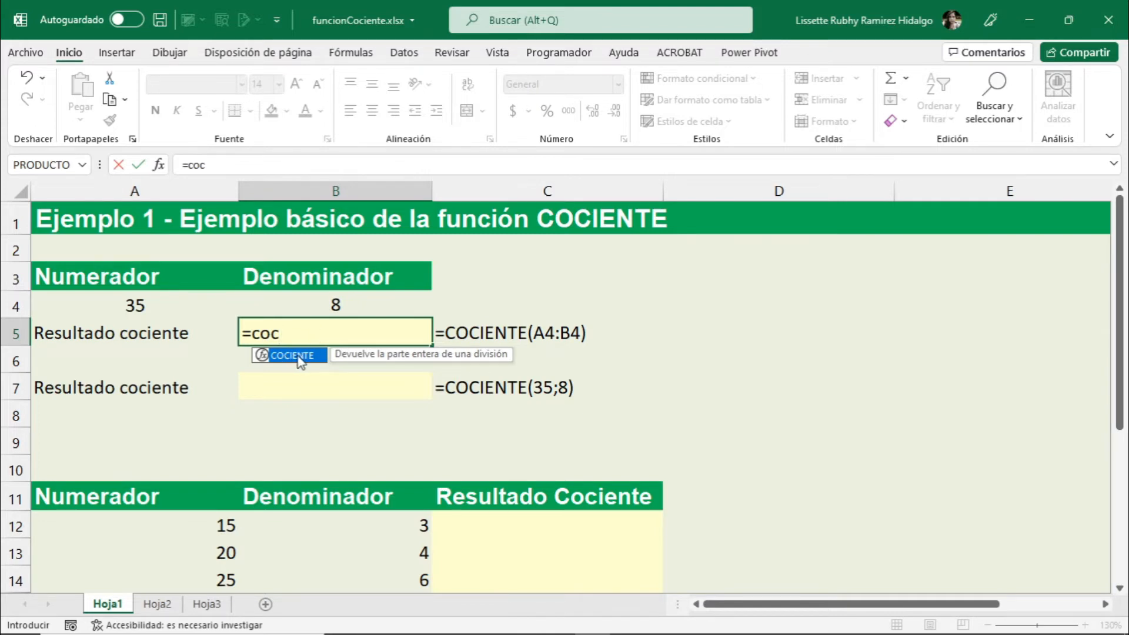
pyautogui.doubleClick(300, 356)
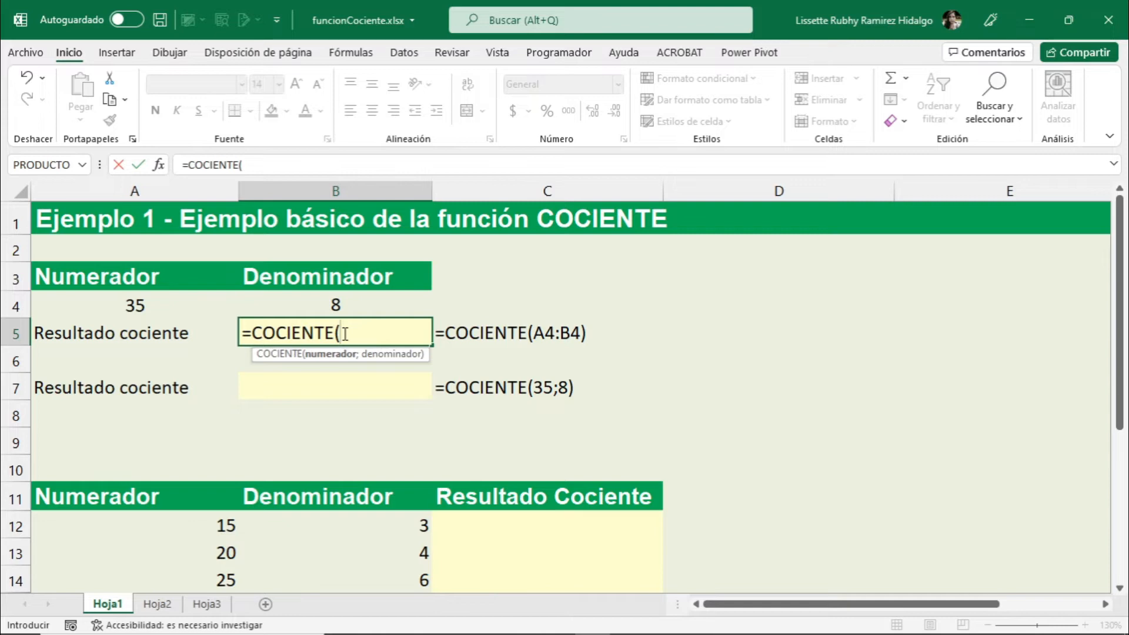
pyautogui.click(122, 306)
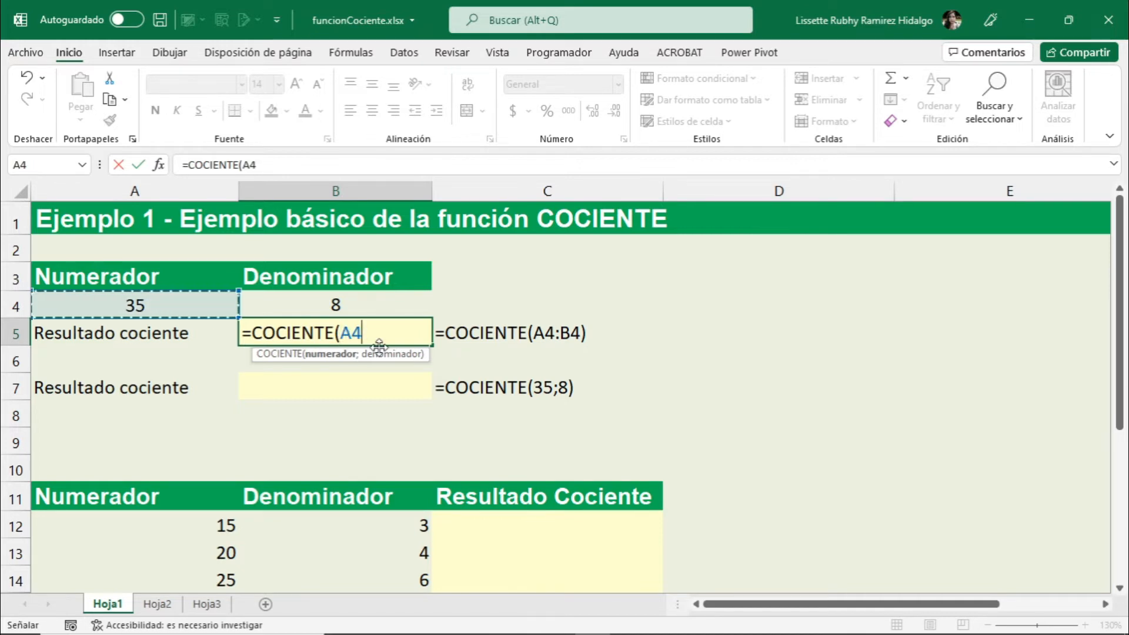
pyautogui.write(';')
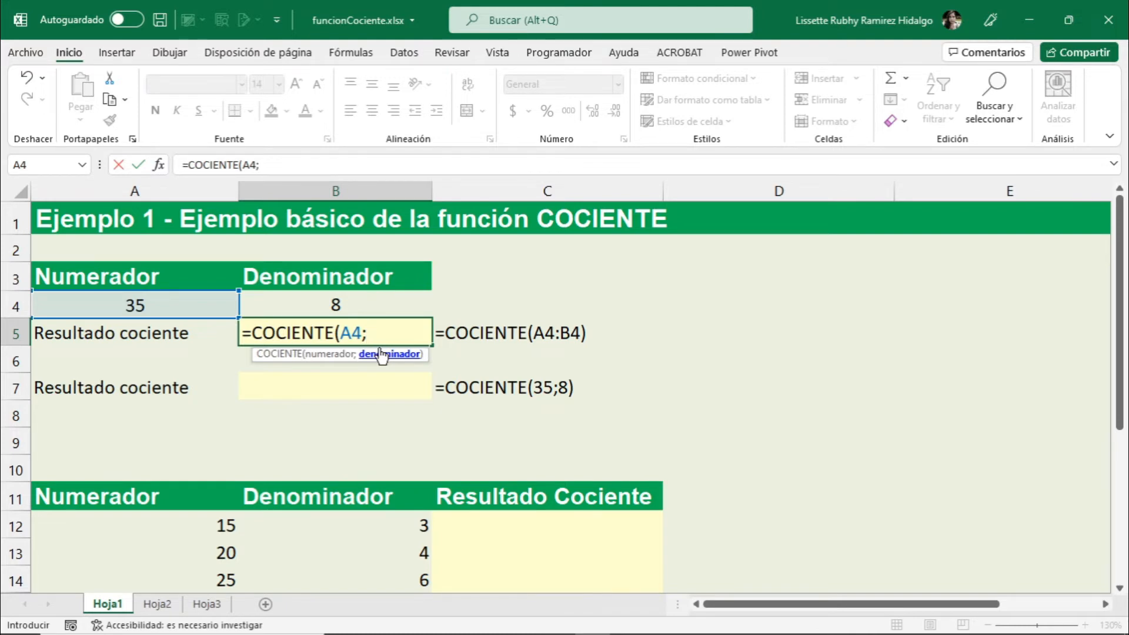
pyautogui.click(386, 305)
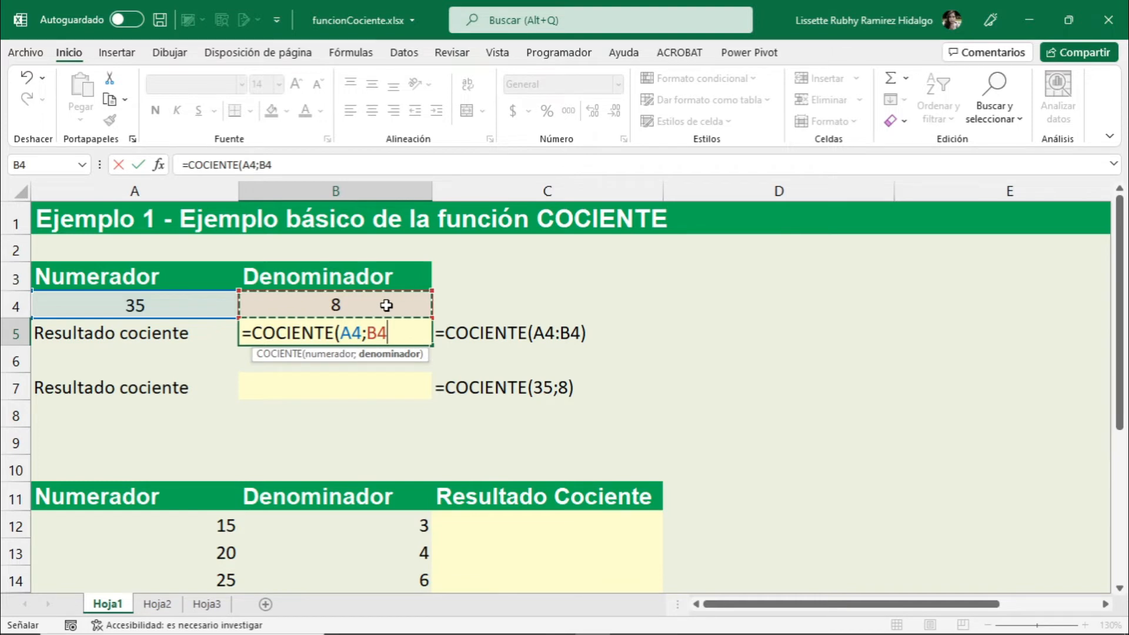
pyautogui.press('Return')
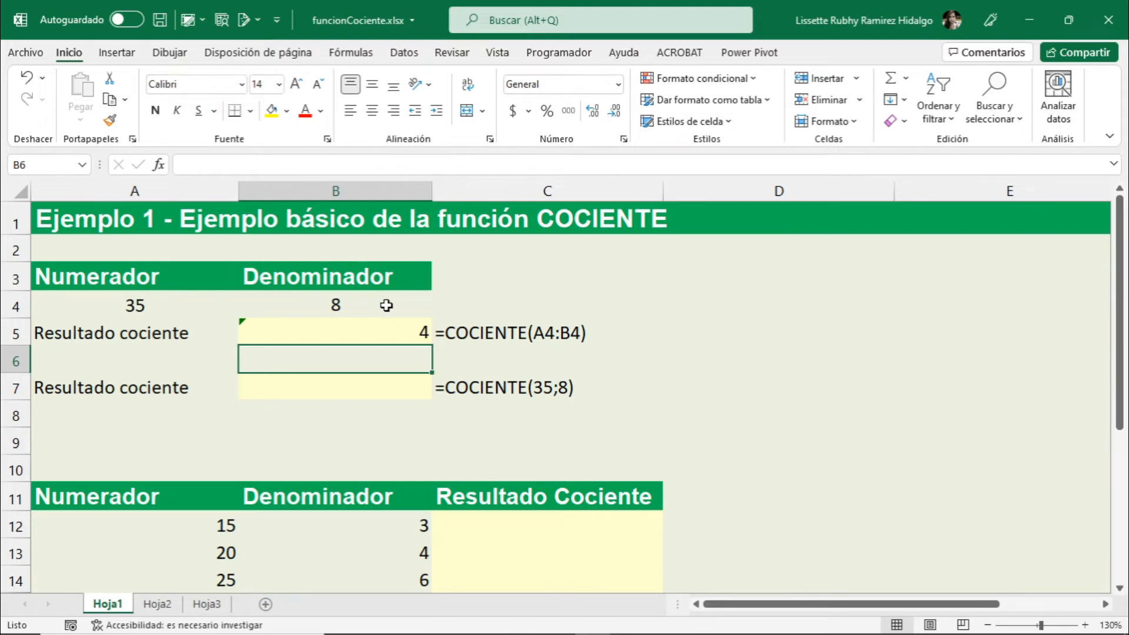
pyautogui.click(376, 327)
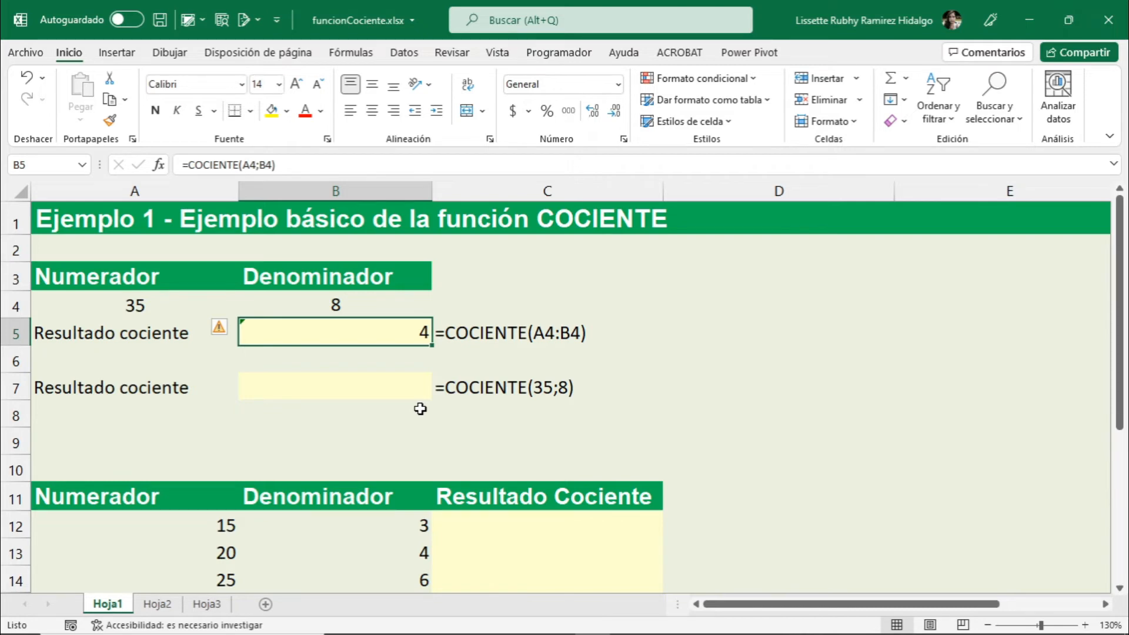
# Enter the formula =COCIENTE(35;8) in cell B7 with literal numbers and compare it with the formula in B5.
pyautogui.click(388, 390)
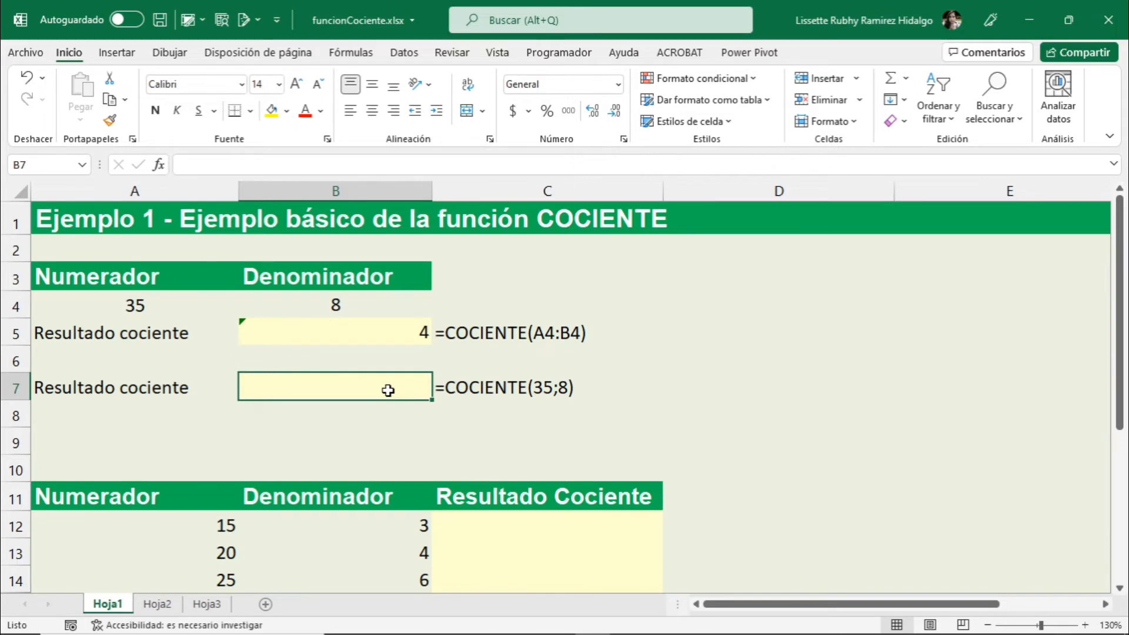
pyautogui.write('=')
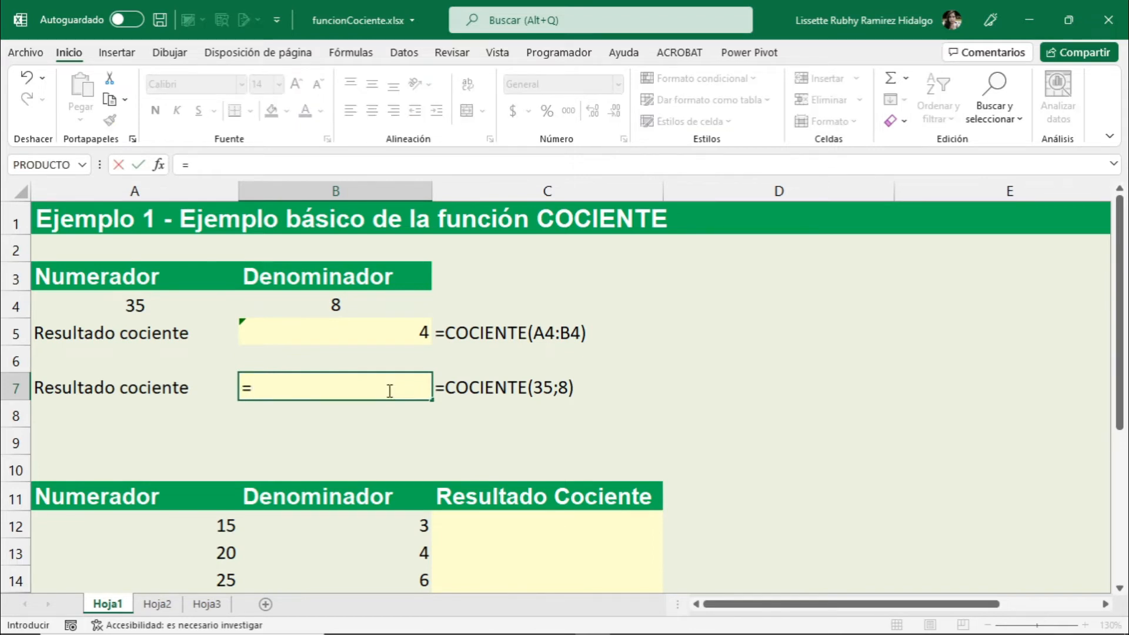
pyautogui.write('co')
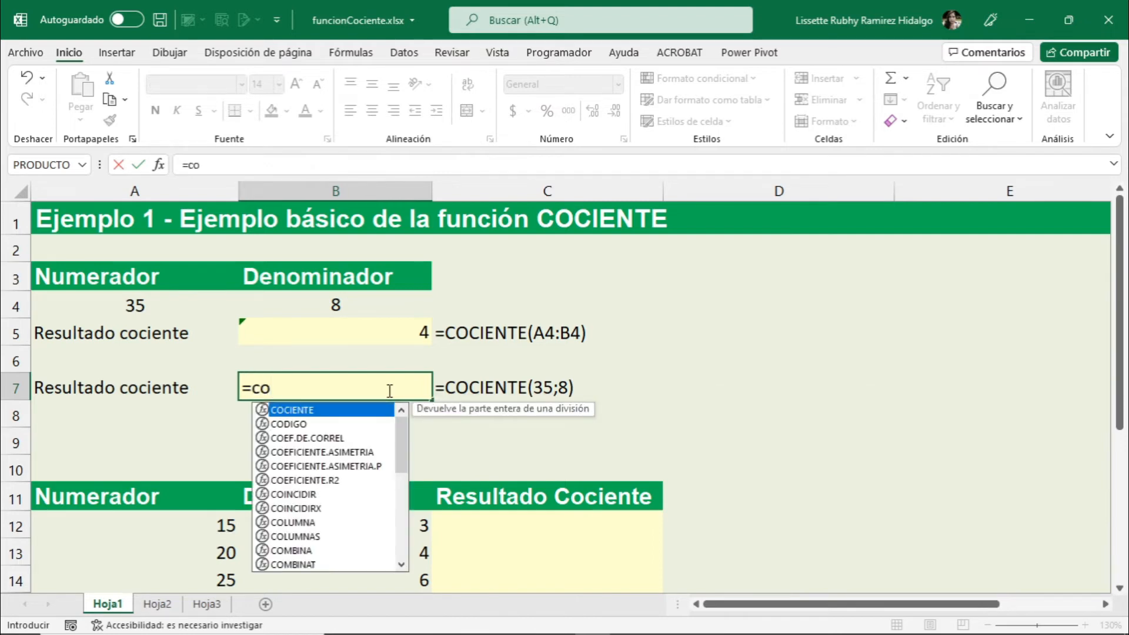
pyautogui.doubleClick(342, 411)
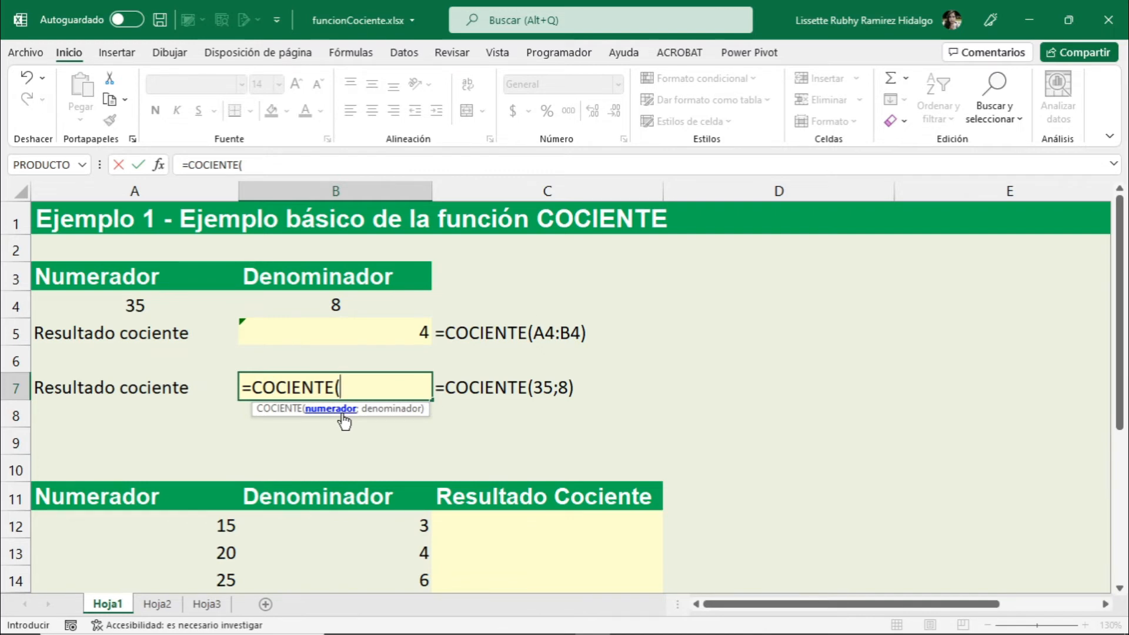
pyautogui.write('35;')
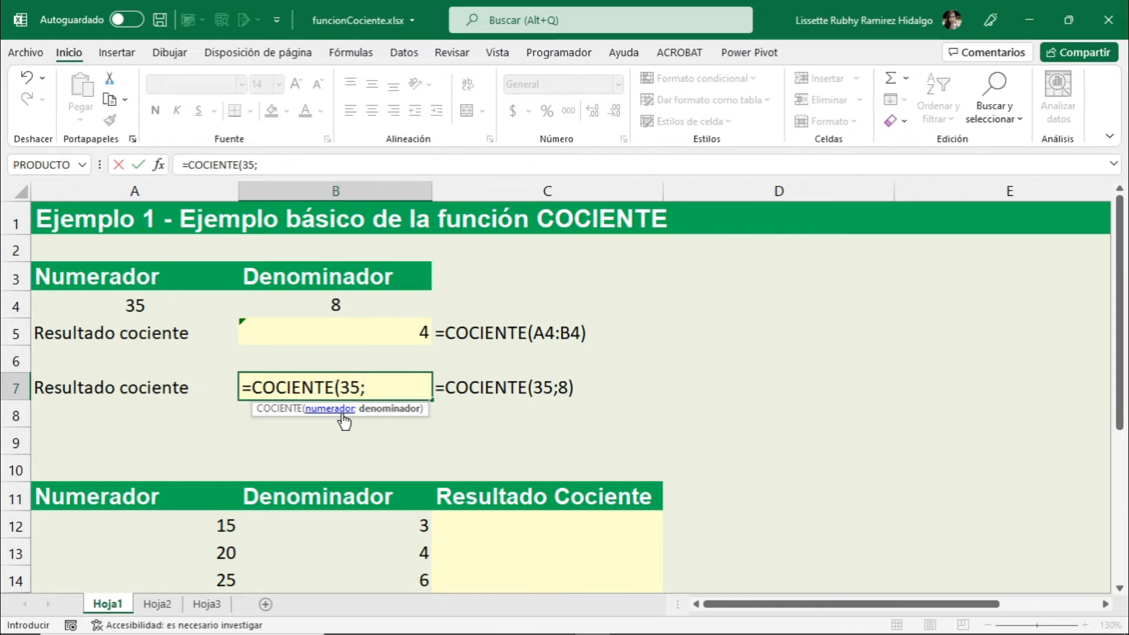
pyautogui.write('8')
pyautogui.press('Return')
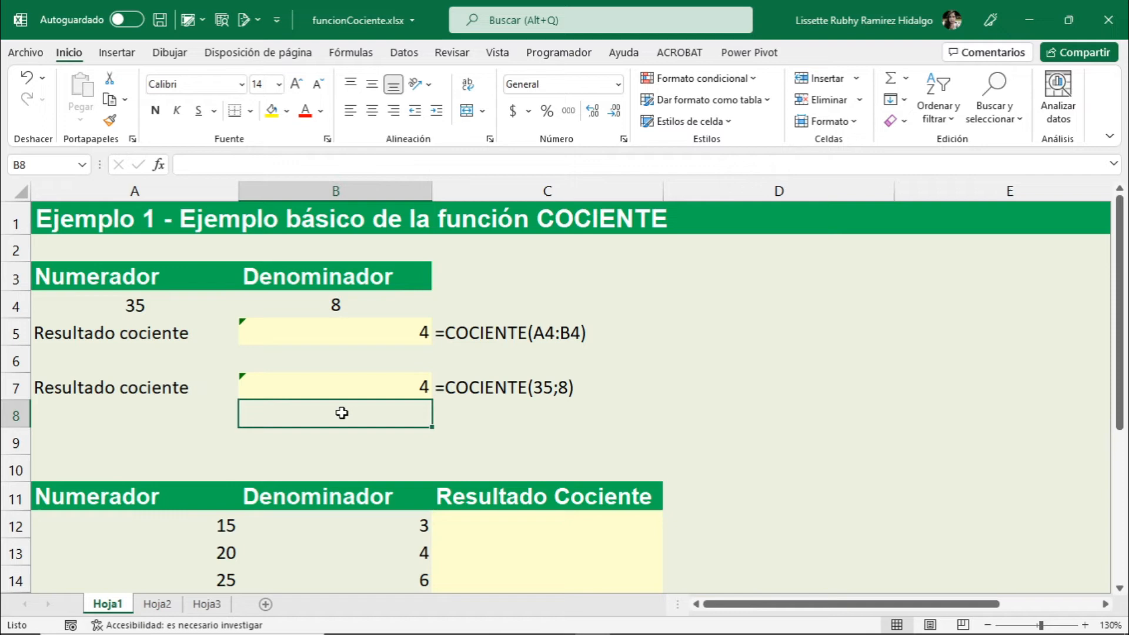
pyautogui.click(354, 388)
pyautogui.click(408, 326)
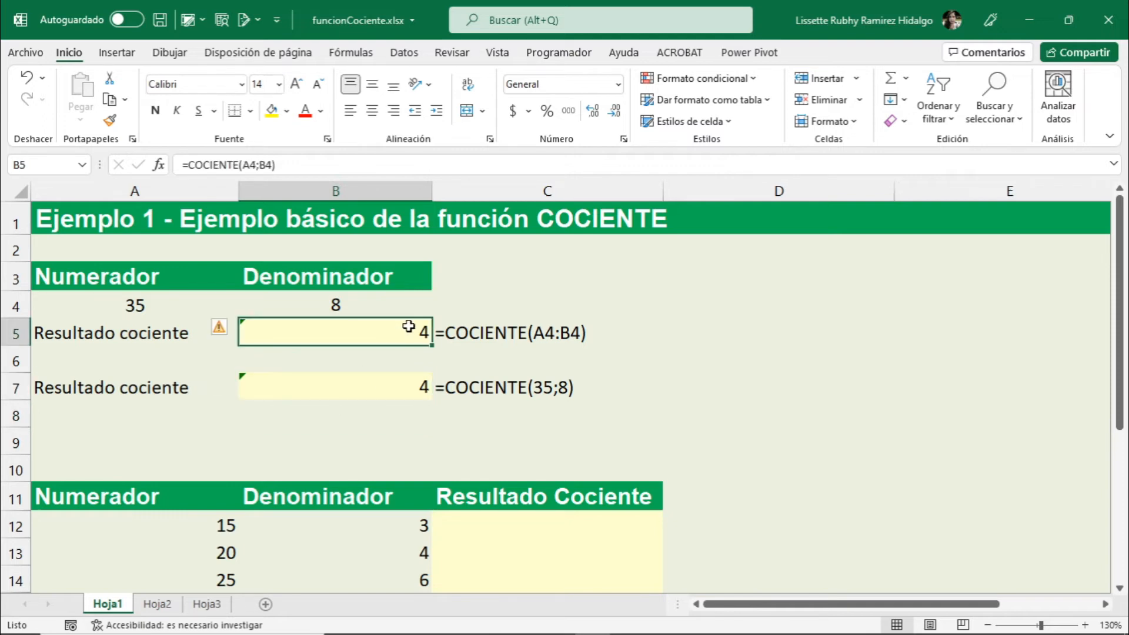
pyautogui.click(394, 389)
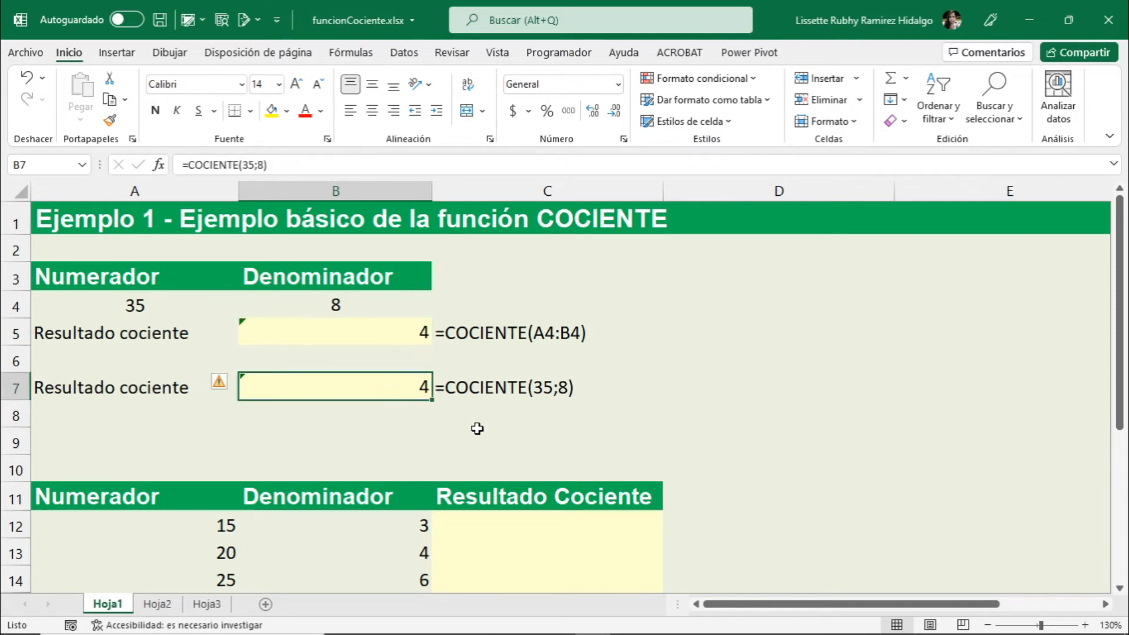
# Insert the COCIENTE function from the Matemáticas y trigonométricas category into cell C12, the first row of the Resultado Cociente column.
pyautogui.scroll(-2, 757, 397)
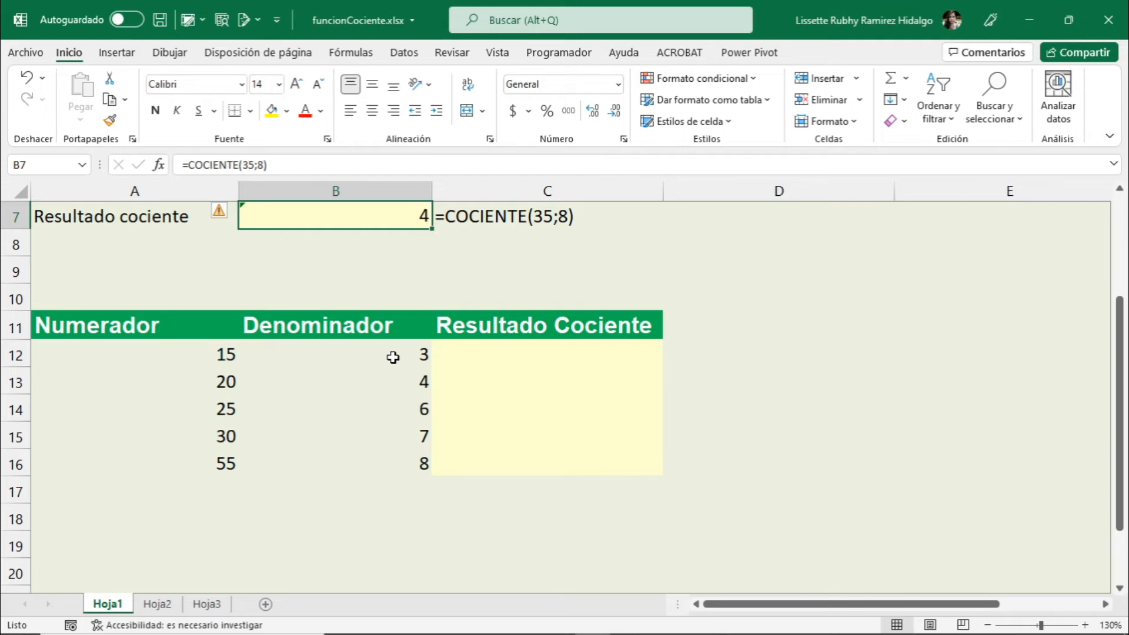
pyautogui.click(548, 353)
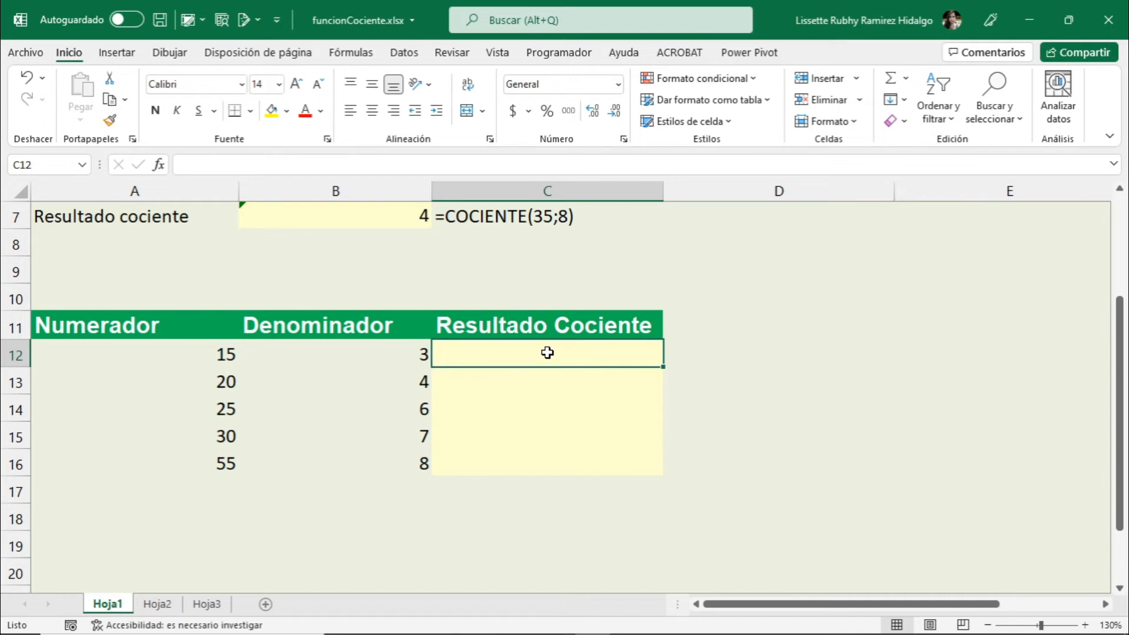
pyautogui.click(159, 166)
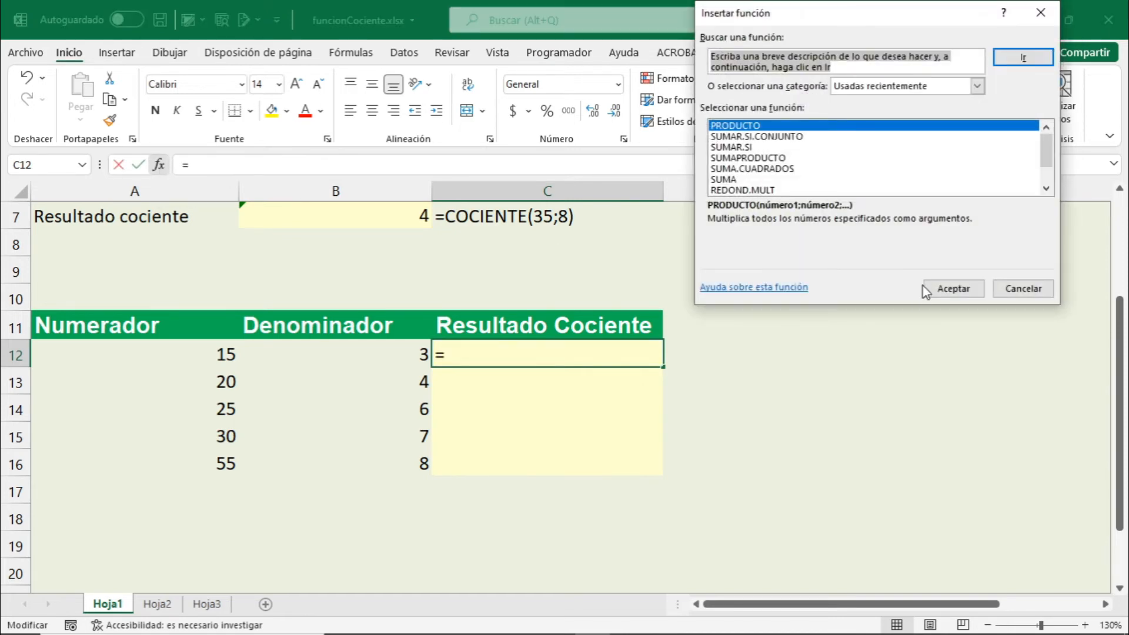
pyautogui.click(978, 87)
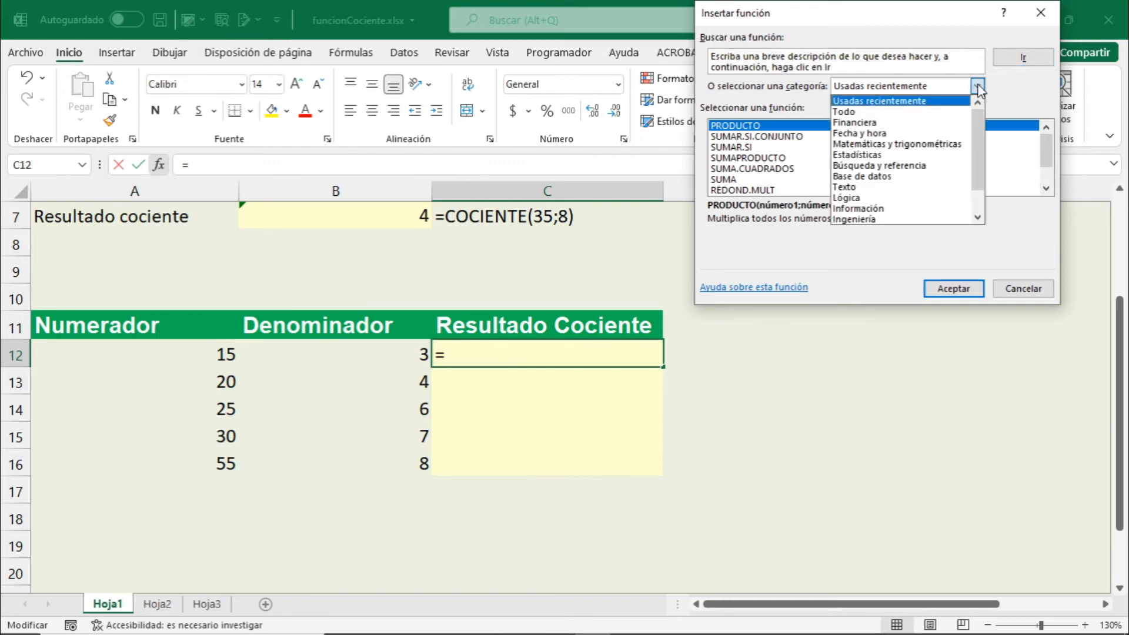
pyautogui.click(924, 152)
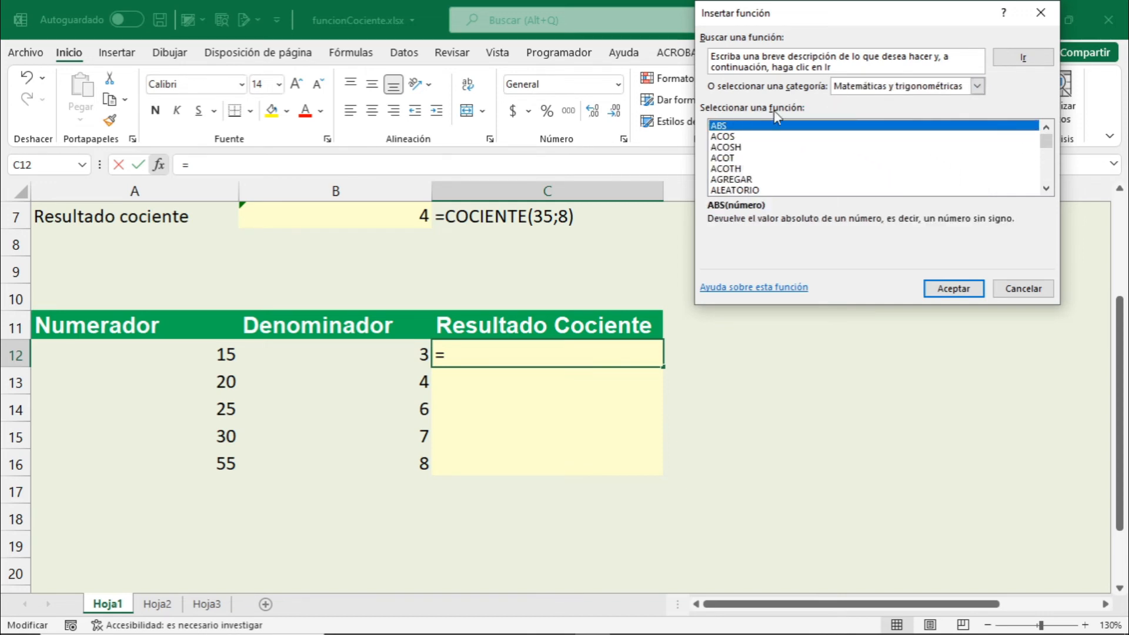
pyautogui.scroll(-5, 770, 147)
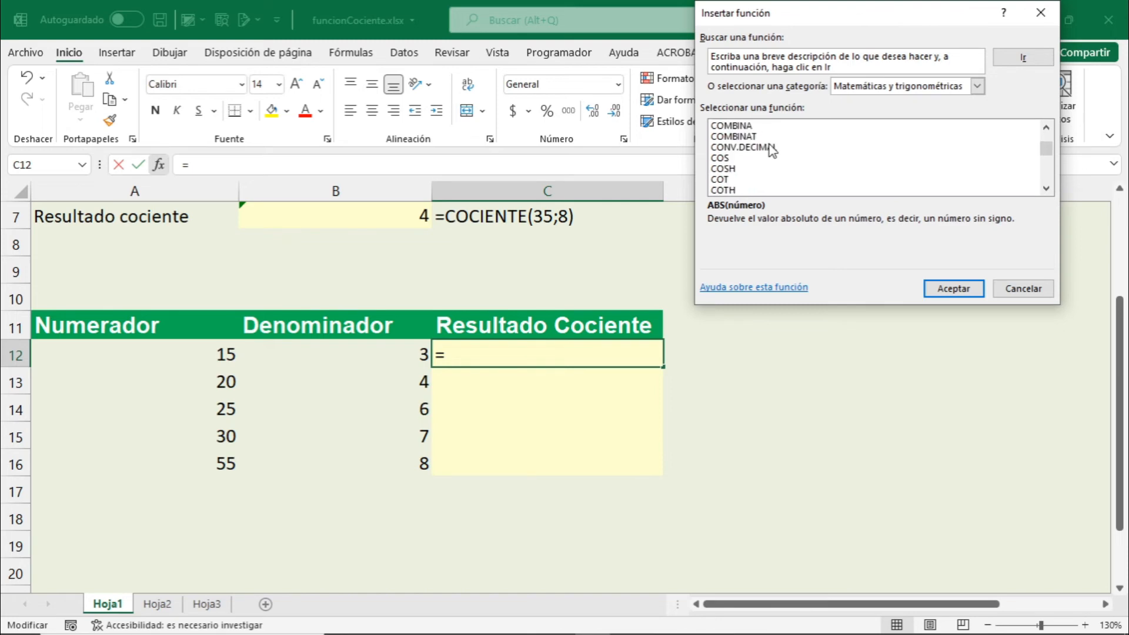
pyautogui.scroll(-1, 773, 151)
pyautogui.scroll(2, 772, 151)
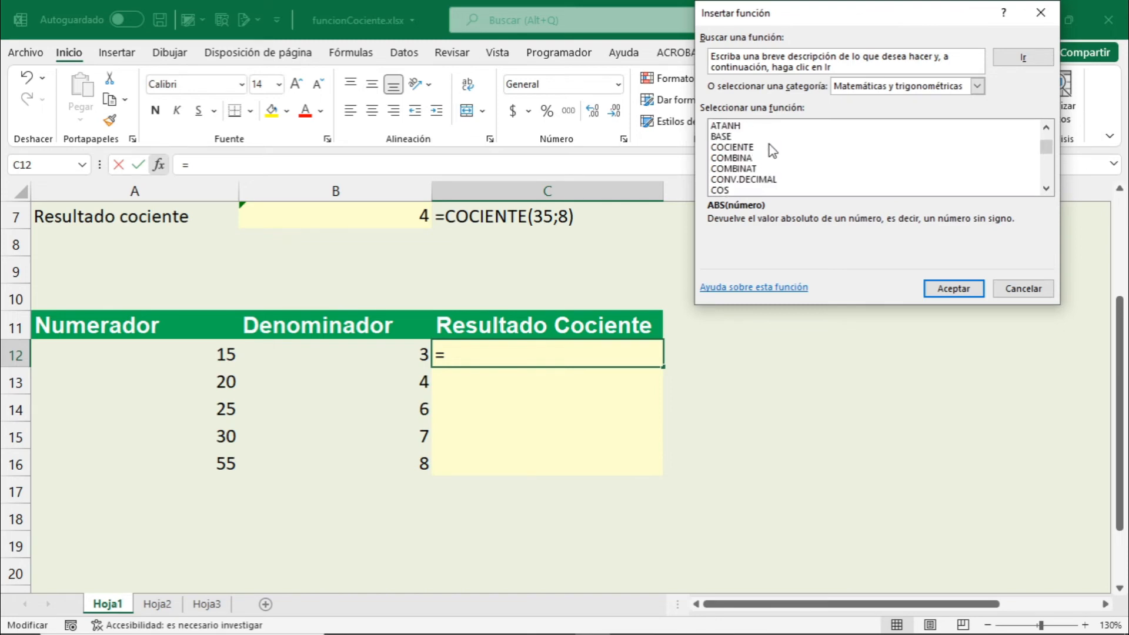
pyautogui.scroll(-1, 772, 151)
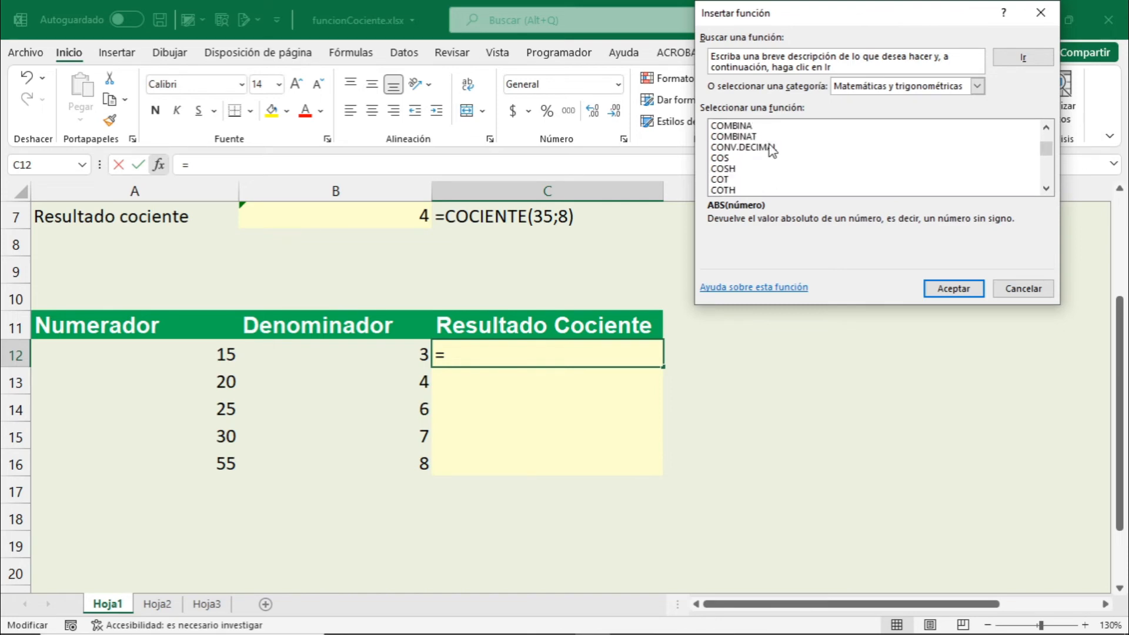
pyautogui.scroll(-2, 772, 152)
pyautogui.scroll(3, 772, 151)
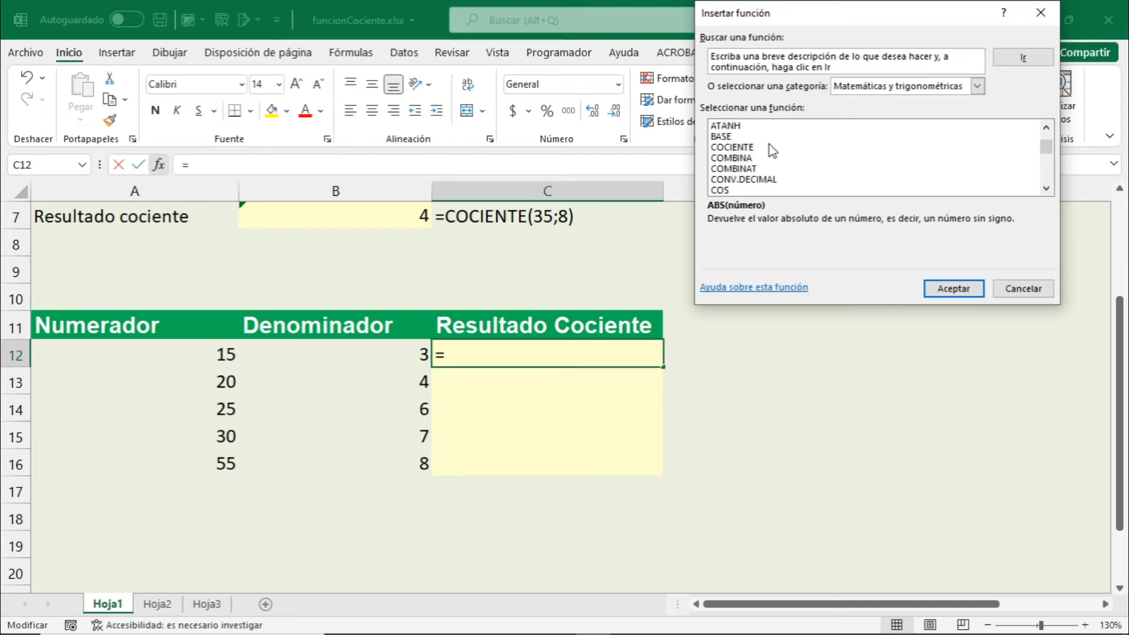
pyautogui.doubleClick(750, 150)
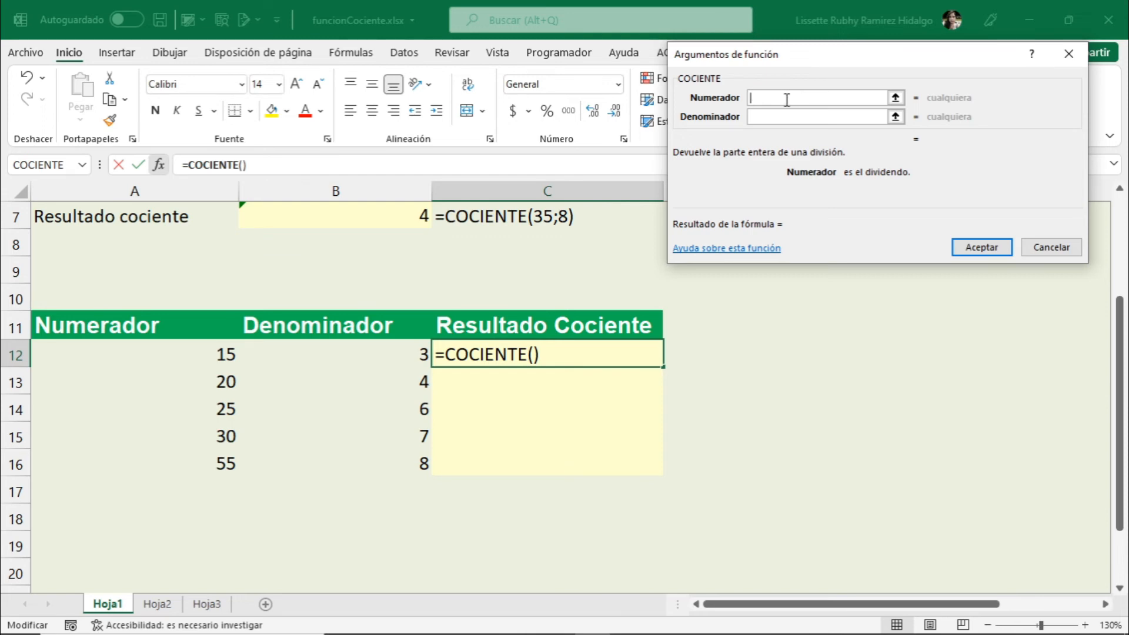
# Set the COCIENTE arguments to A12 as Numerador and B12 as Denominador, and accept the formula.
pyautogui.click(226, 357)
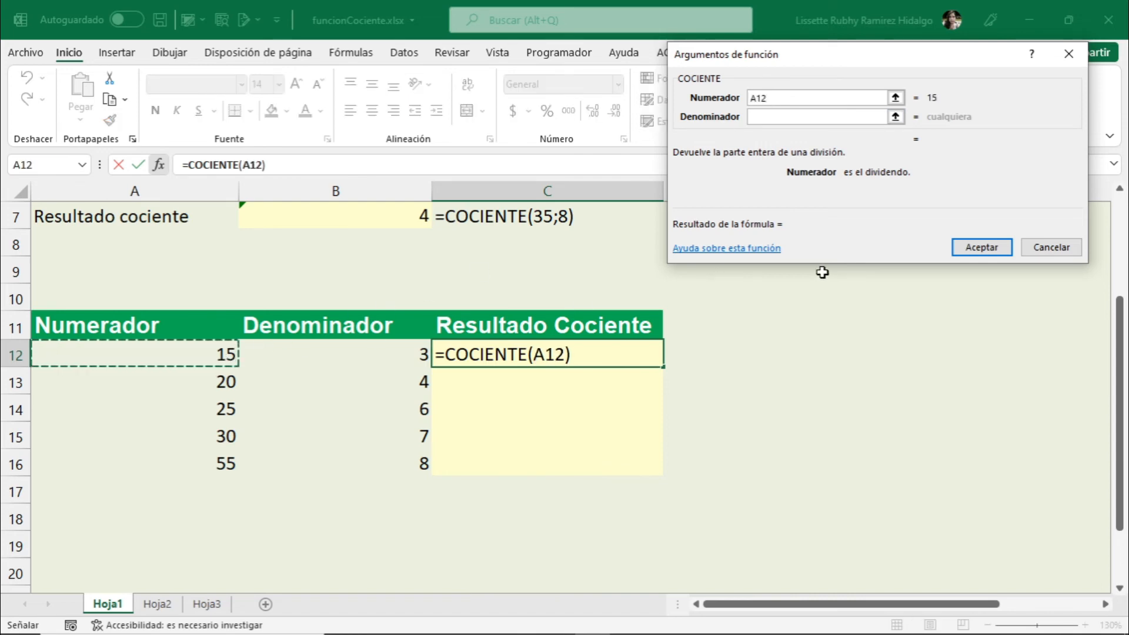
pyautogui.click(781, 116)
pyautogui.click(781, 116)
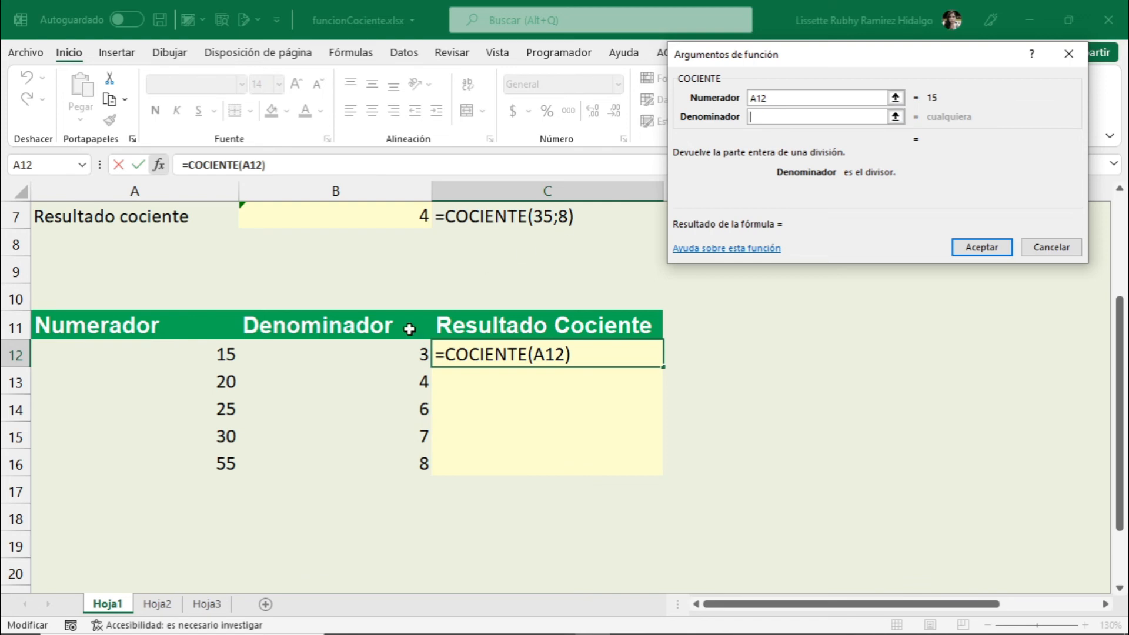
pyautogui.click(383, 356)
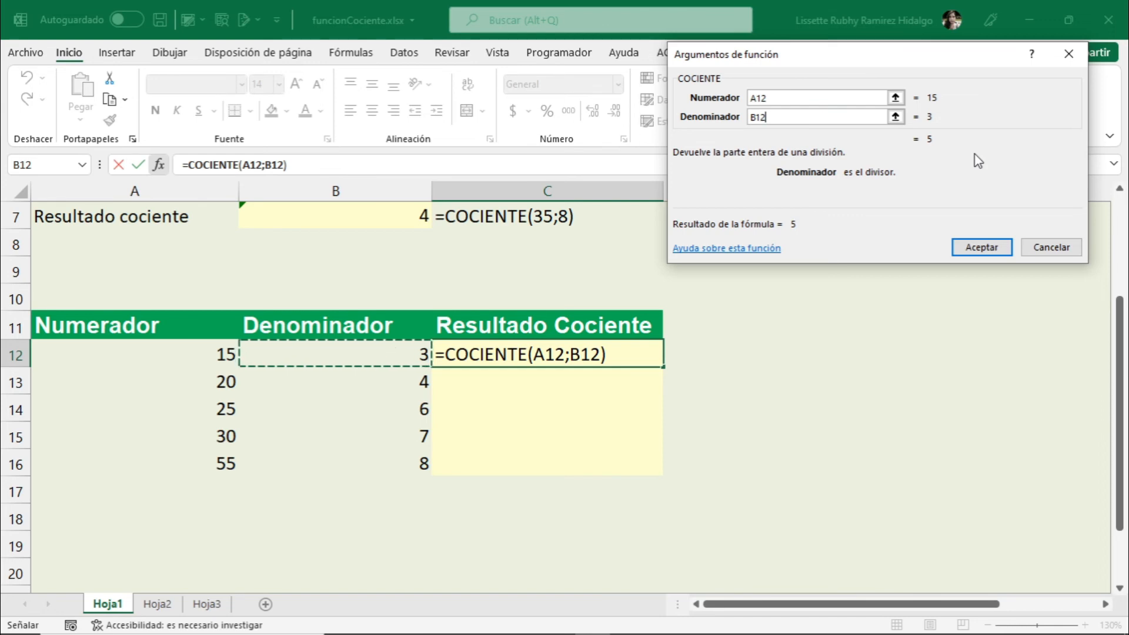
pyautogui.click(976, 242)
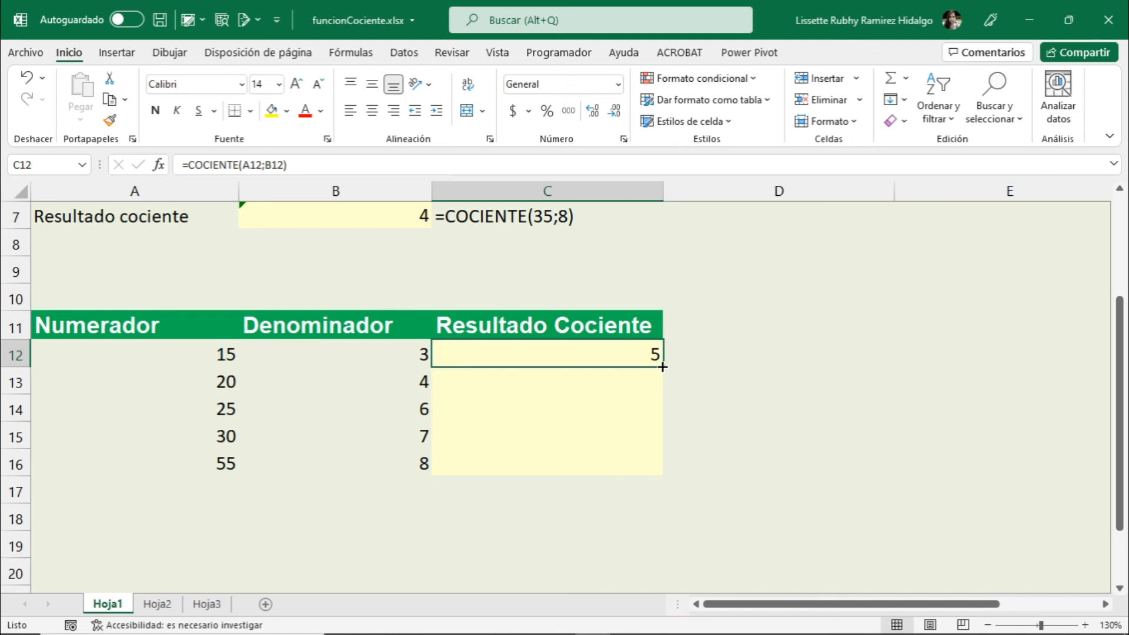
# Fill the COCIENTE formula from C12 down to C16 and check the copied formulas in the column.
pyautogui.moveTo(663, 367); pyautogui.dragTo(662, 473)
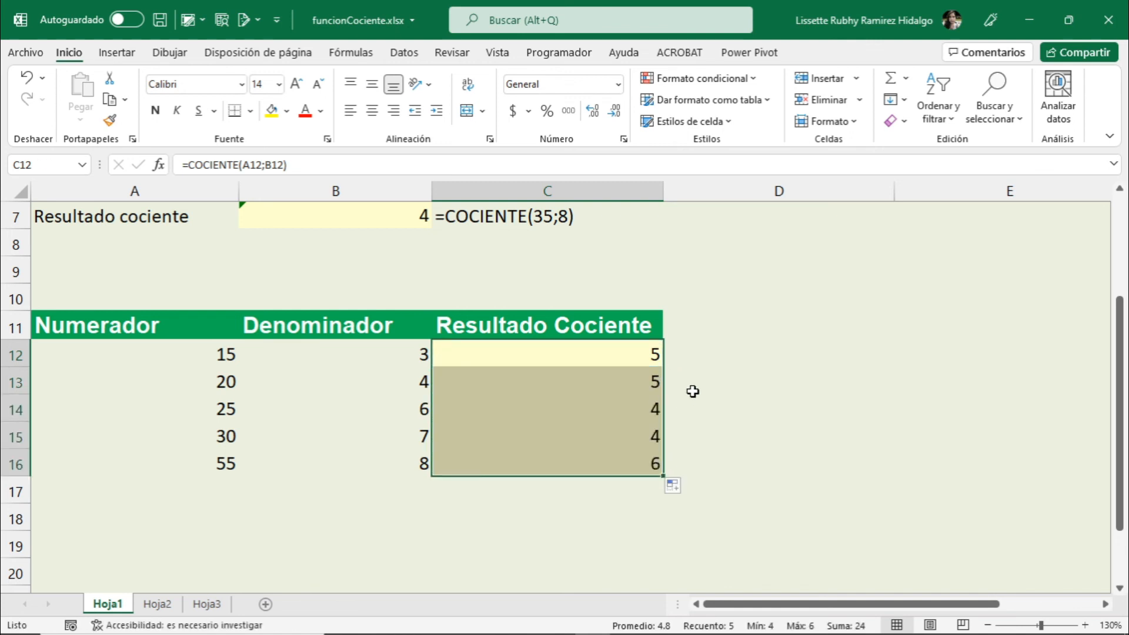
pyautogui.click(646, 386)
pyautogui.click(642, 415)
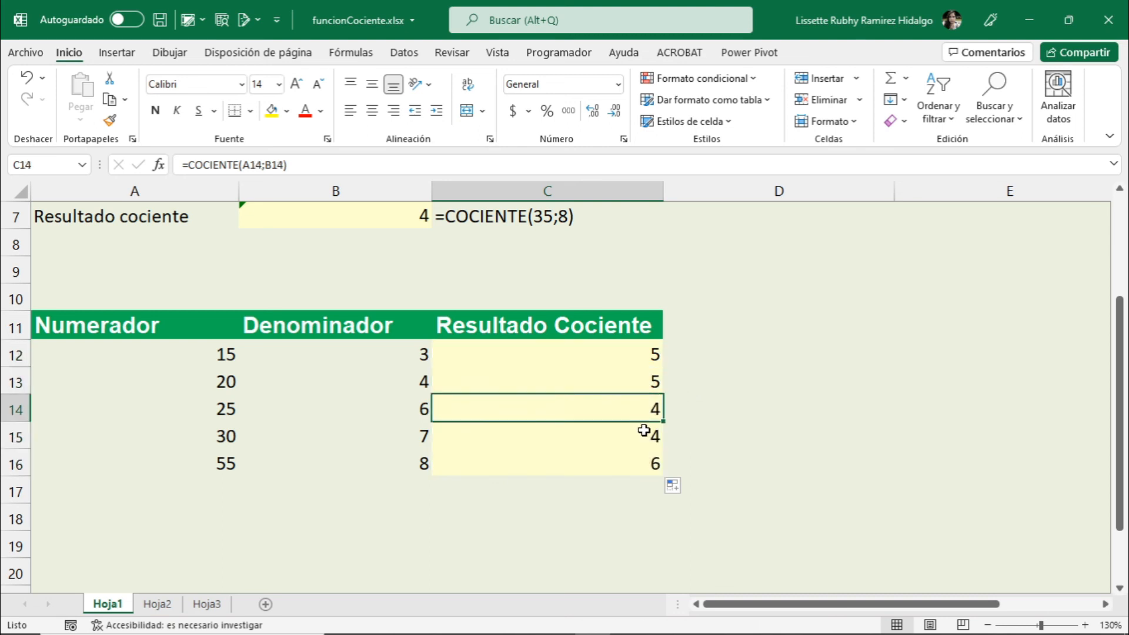
pyautogui.click(643, 434)
pyautogui.click(642, 462)
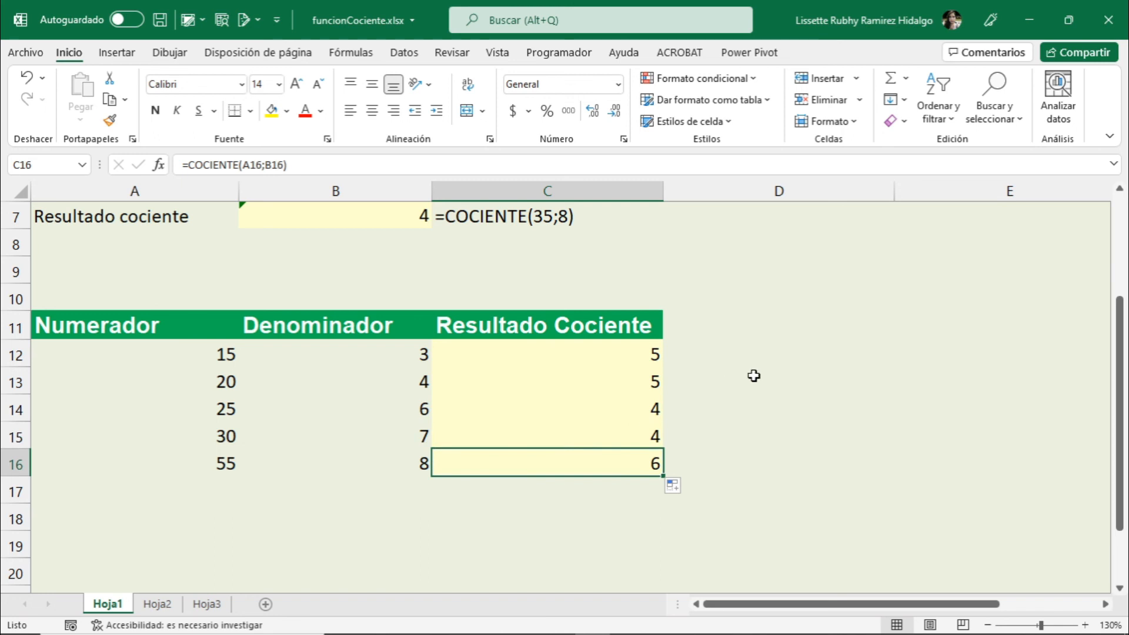
pyautogui.scroll(2, 754, 376)
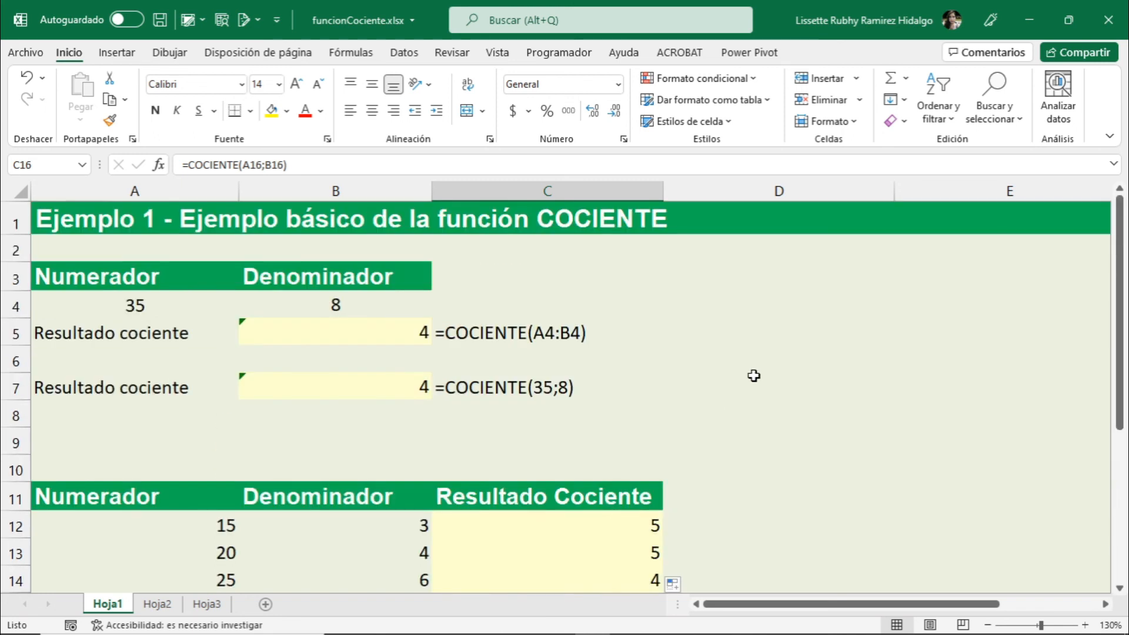